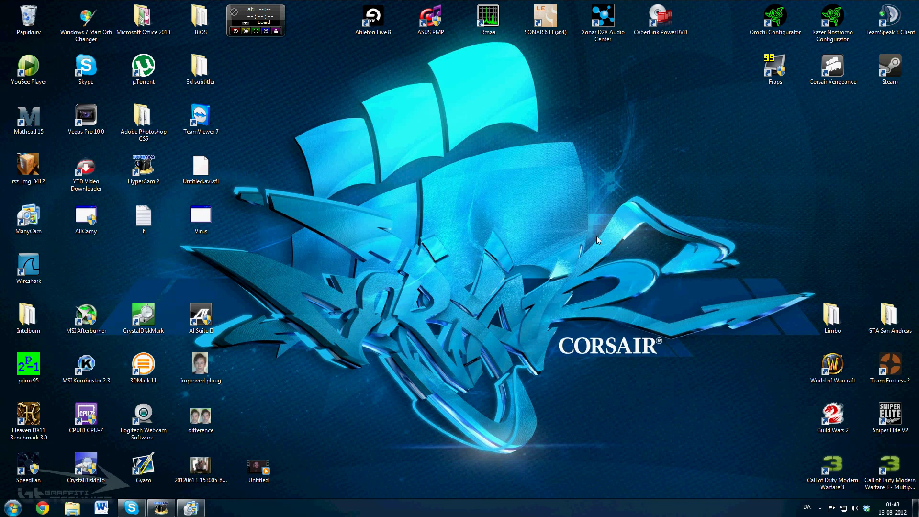
# Search Google for manycam in Chrome, then close Chrome and launch ManyCam from the desktop
pyautogui.click(43, 508)
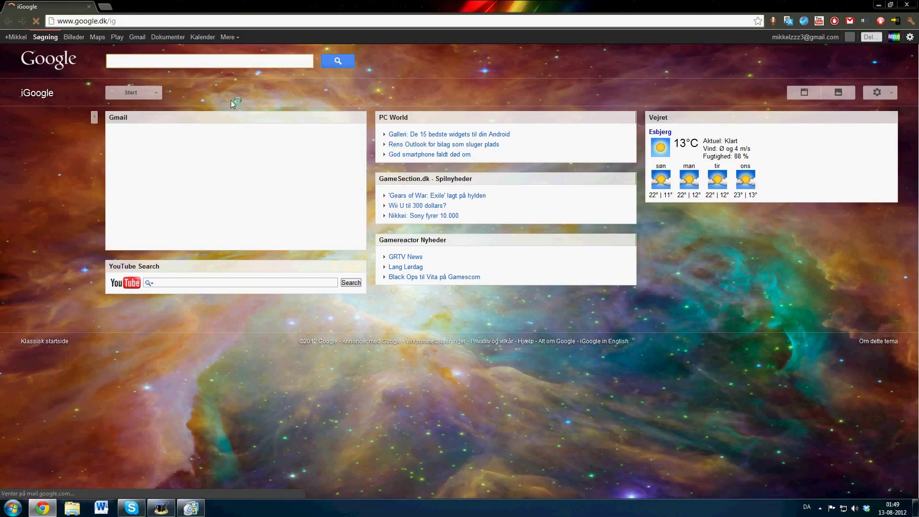
pyautogui.write('manycam')
pyautogui.press('Return')
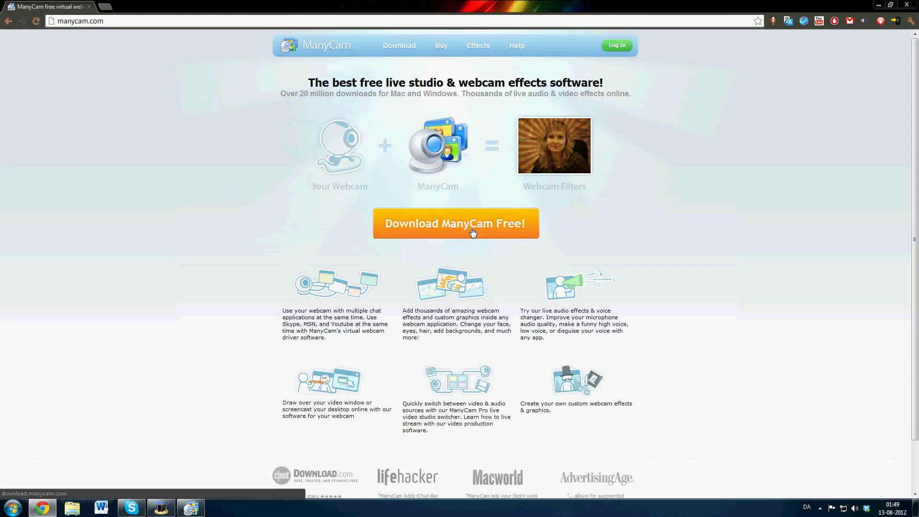
pyautogui.click(907, 4)
pyautogui.doubleClick(29, 217)
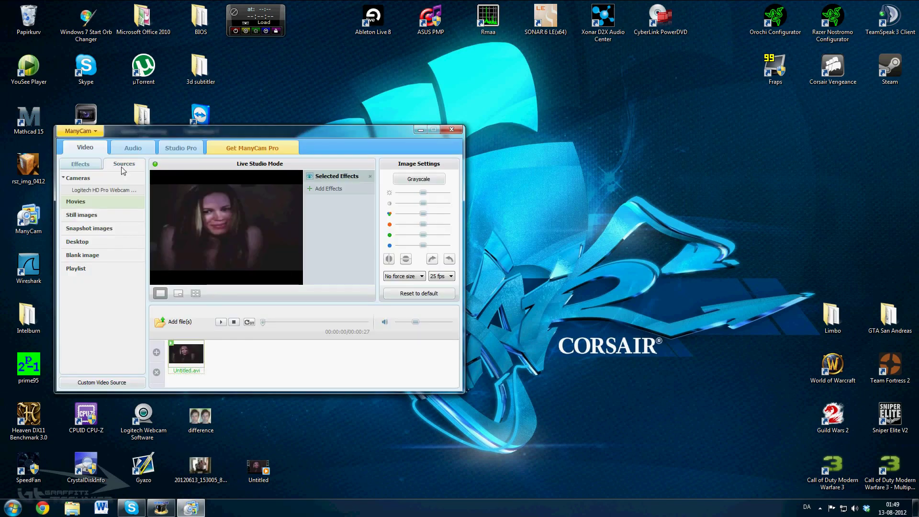
# Turn Show Manycam Logo on and back off, return to Sources, and move the window up-left
pyautogui.click(90, 165)
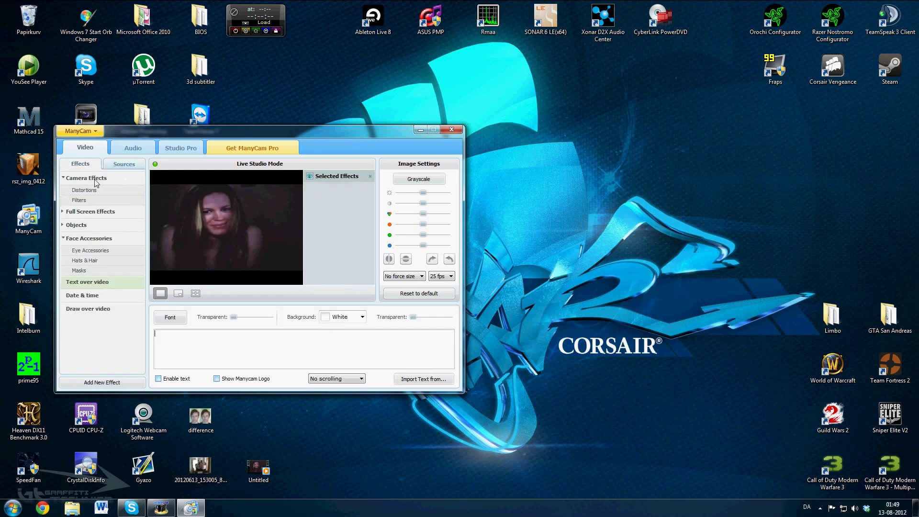
pyautogui.click(217, 379)
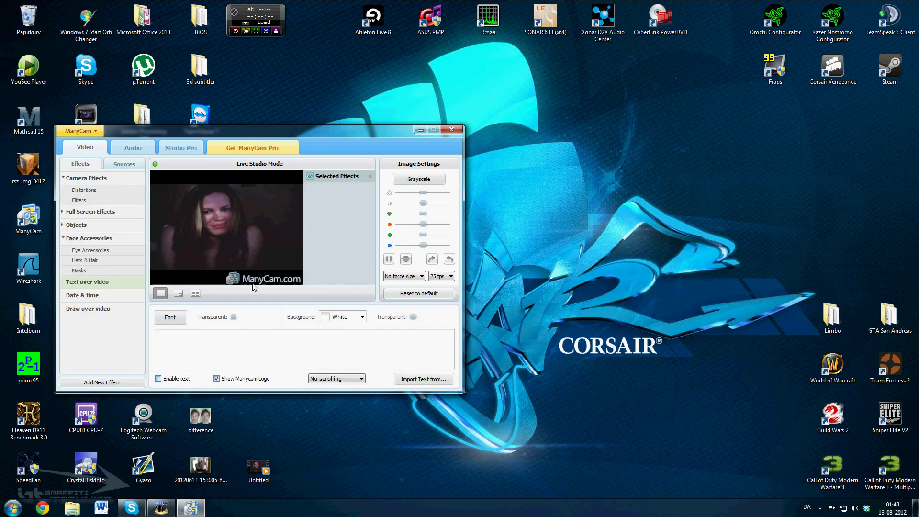
pyautogui.click(124, 165)
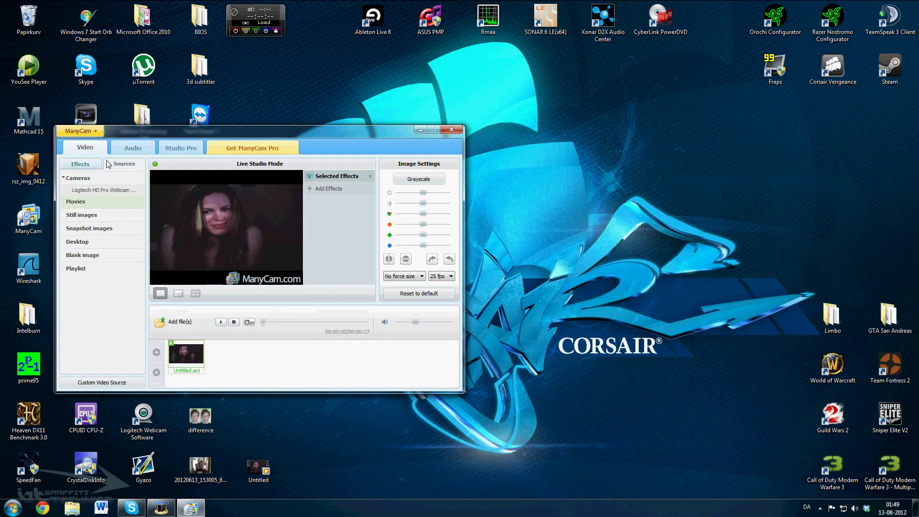
pyautogui.click(82, 165)
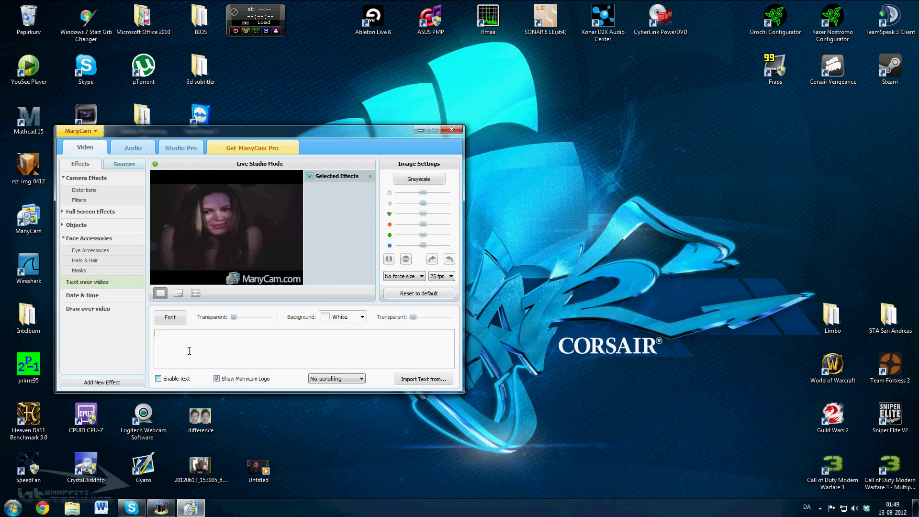
pyautogui.click(217, 379)
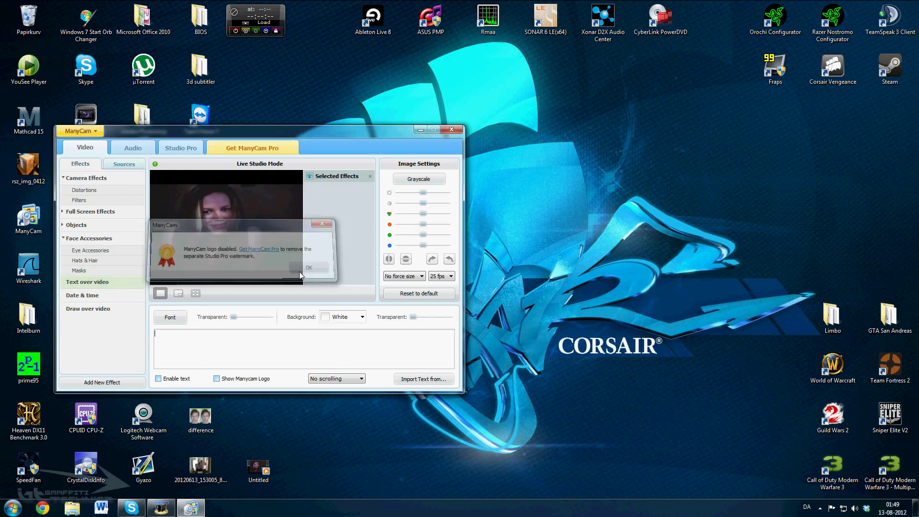
pyautogui.click(124, 165)
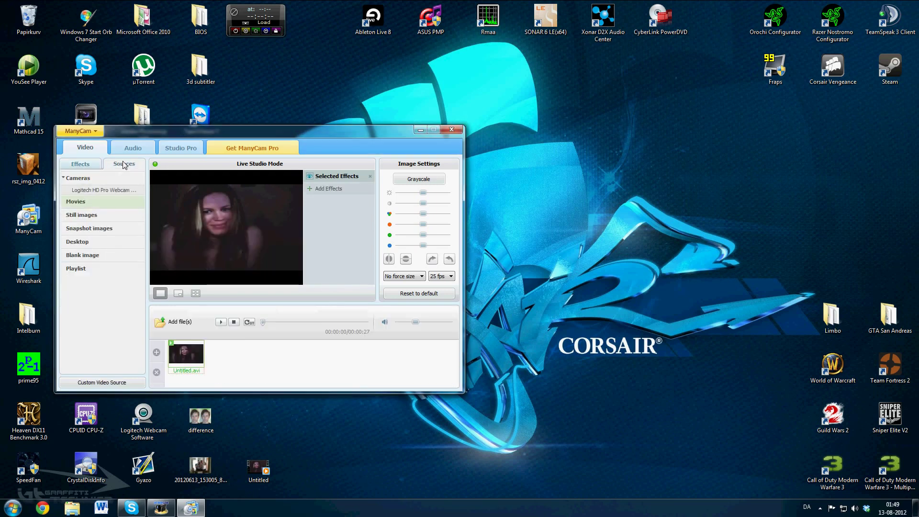
pyautogui.moveTo(329, 130); pyautogui.dragTo(295, 105)
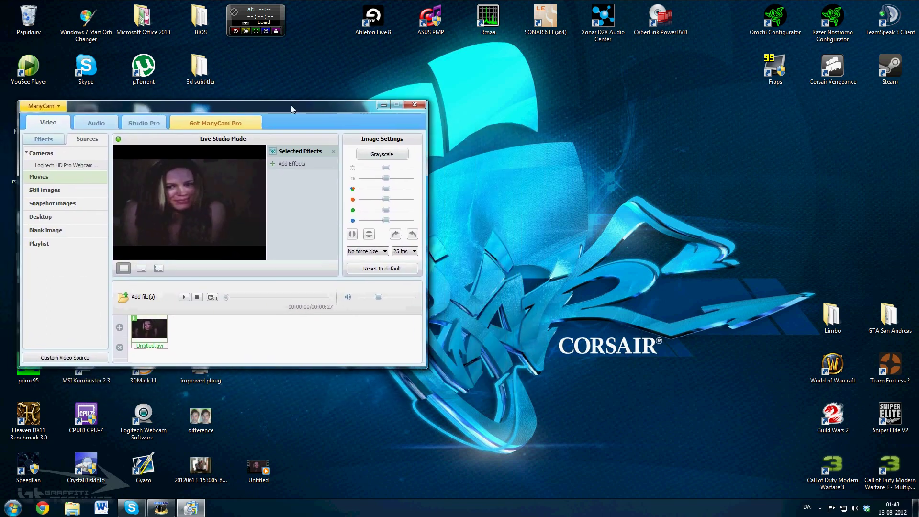
# Go to omegle.com in Chrome's address bar
pyautogui.click(39, 511)
pyautogui.click(154, 20)
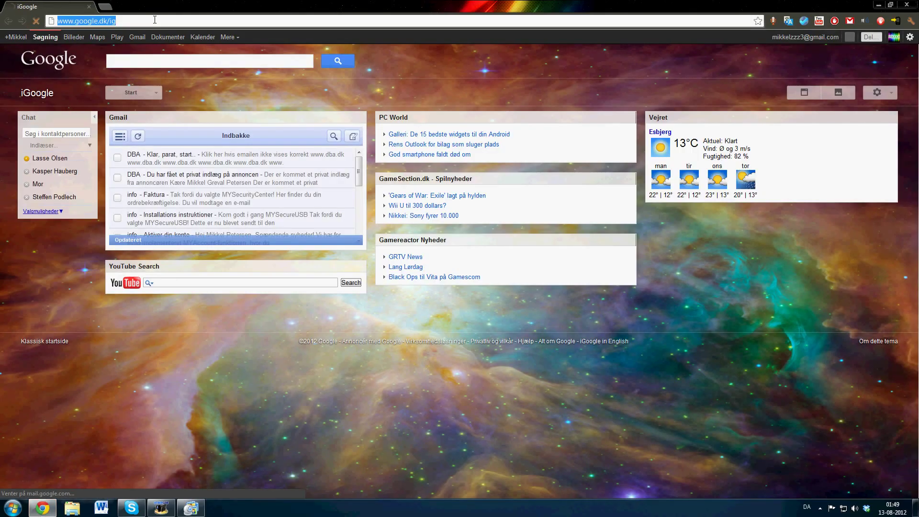
pyautogui.write('omeg')
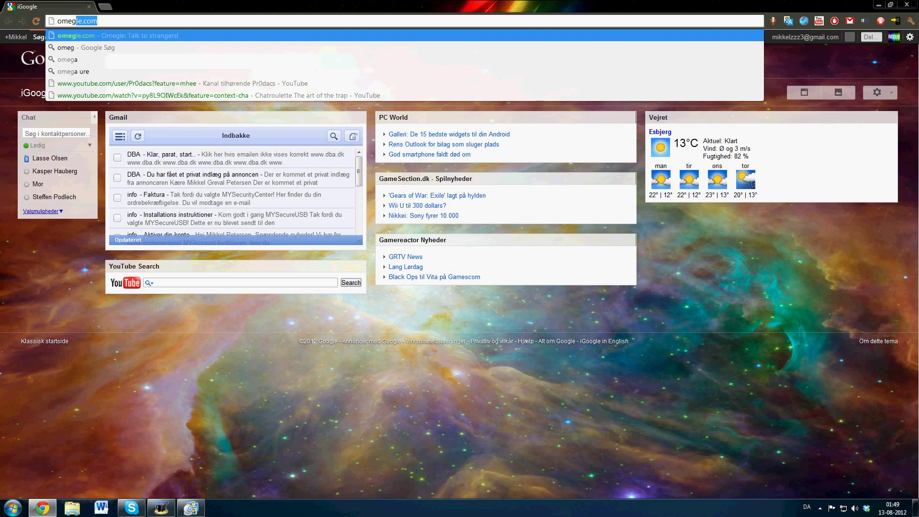
pyautogui.press('Return')
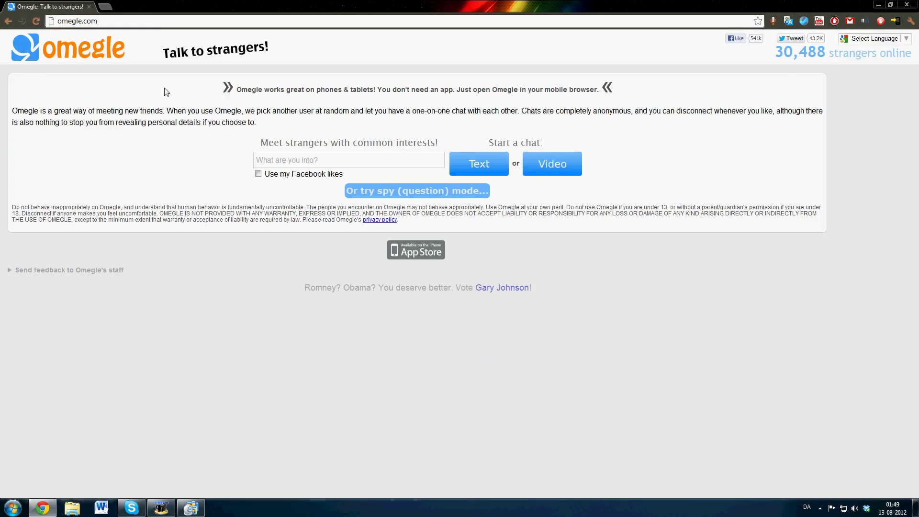
# Minimise ManyCam to reveal Omegle and start a video chat
pyautogui.click(200, 513)
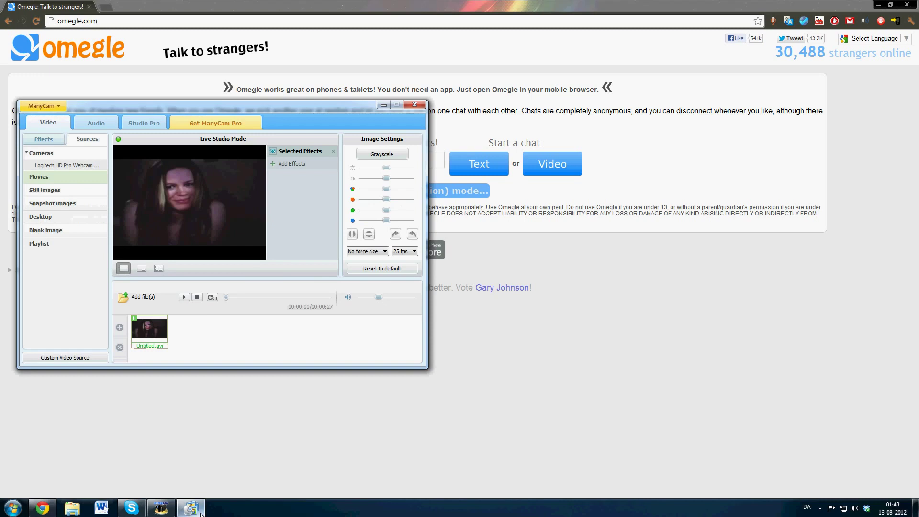
pyautogui.click(246, 421)
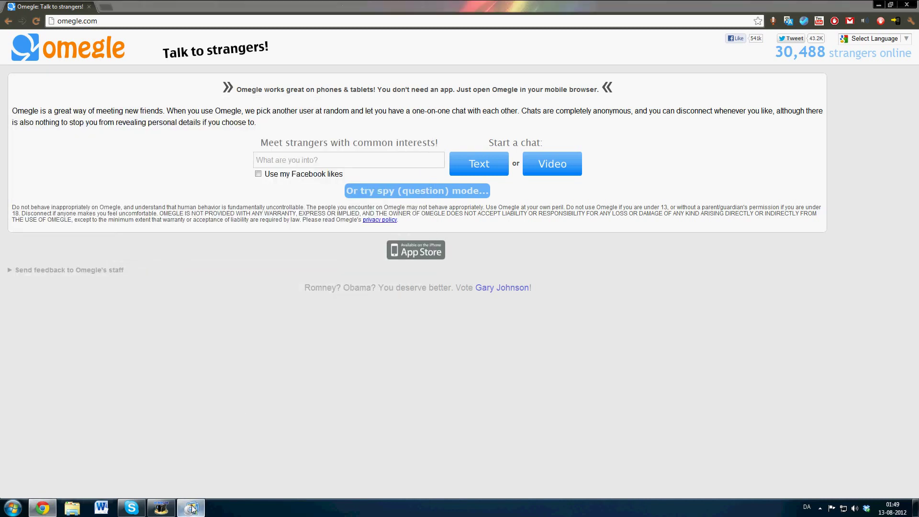
pyautogui.click(190, 509)
pyautogui.click(238, 435)
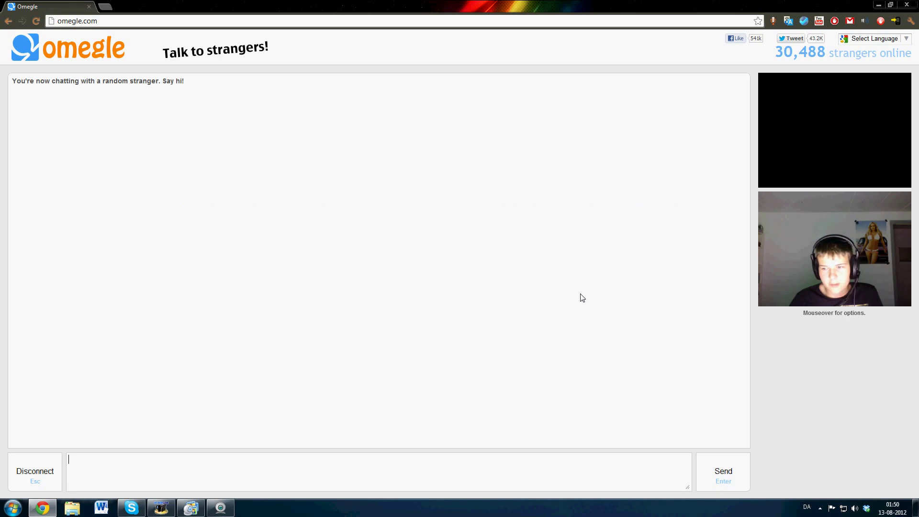
# Set Omegle's camera to ManyCam Virtual Webcam
pyautogui.moveTo(837, 246)
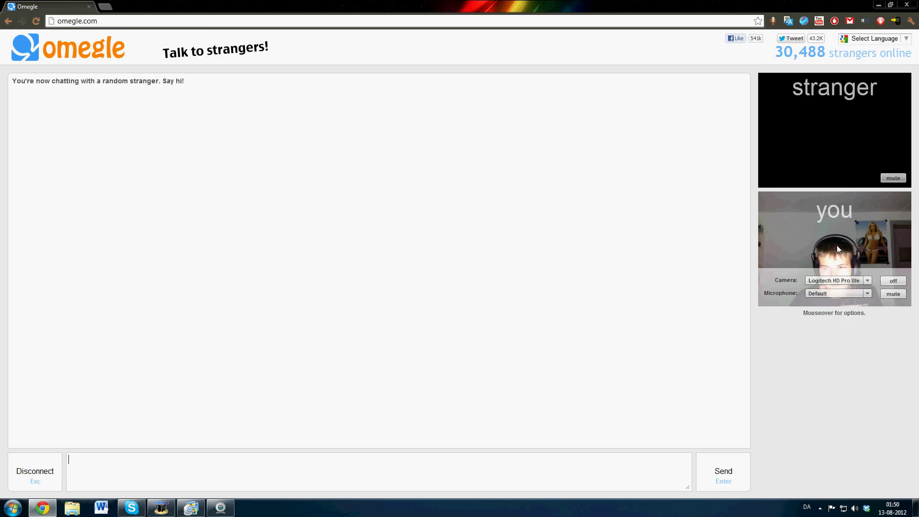
pyautogui.click(863, 280)
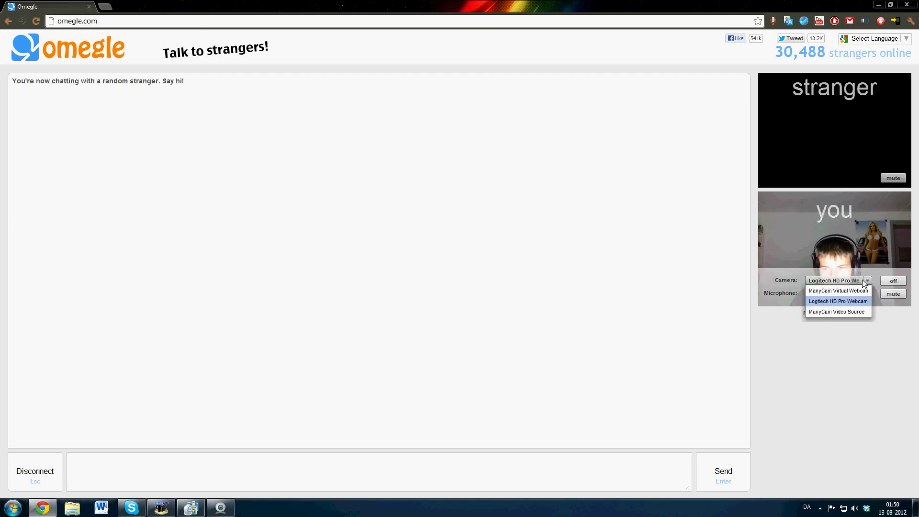
pyautogui.click(861, 290)
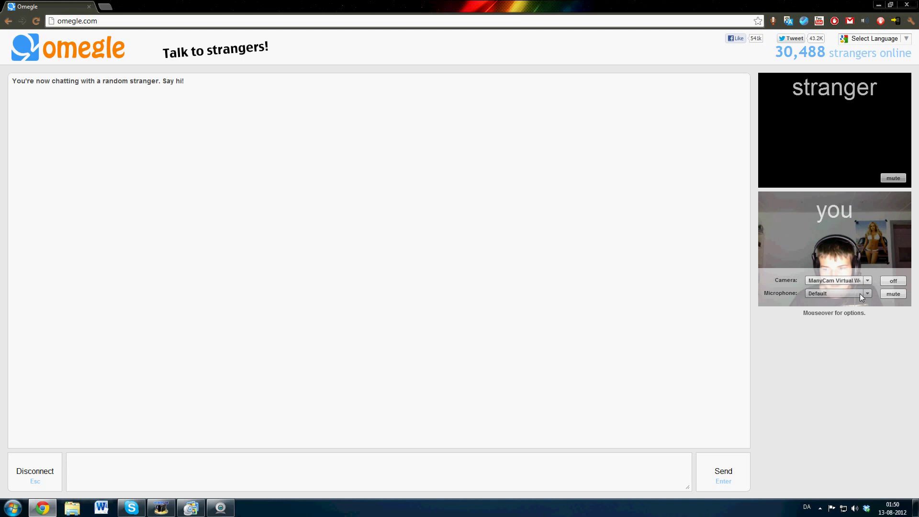
# Choose Mikrofon (ManyCam Virtual) as the chat microphone
pyautogui.click(867, 294)
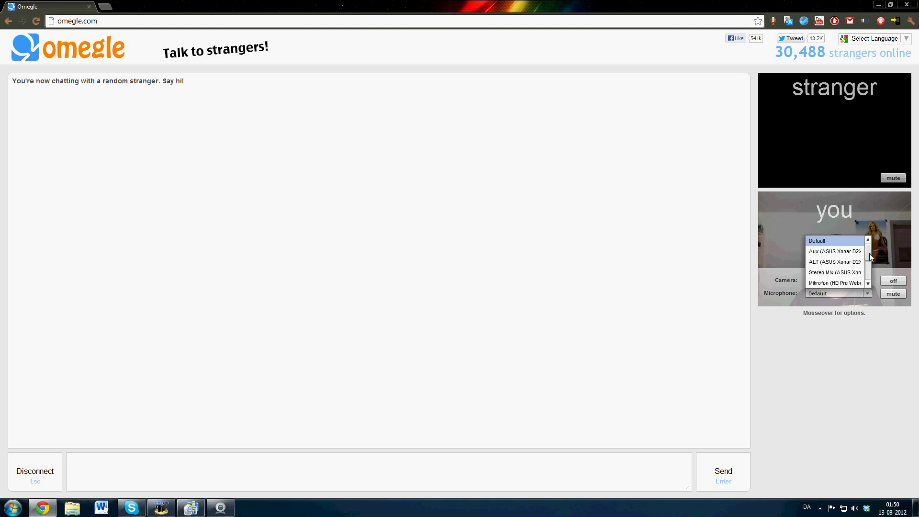
pyautogui.scroll(-1, 871, 255)
pyautogui.scroll(-5, 870, 258)
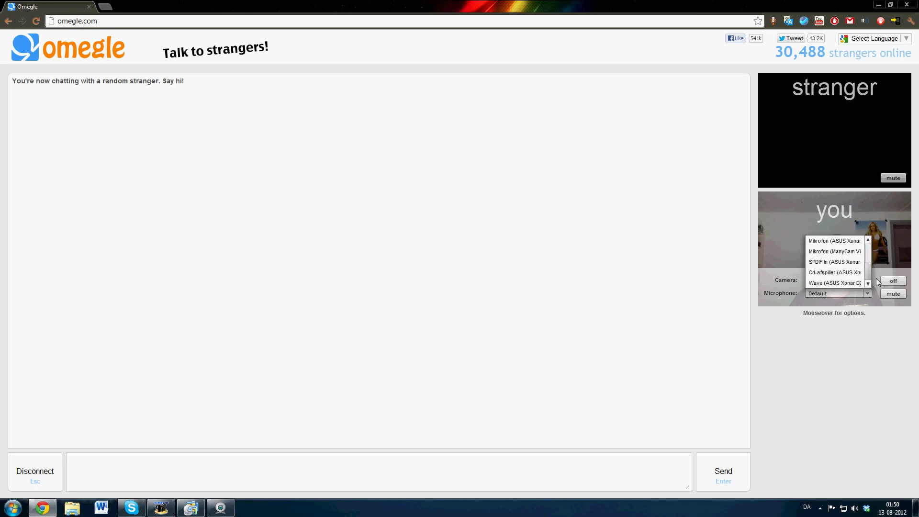
pyautogui.scroll(2, 875, 271)
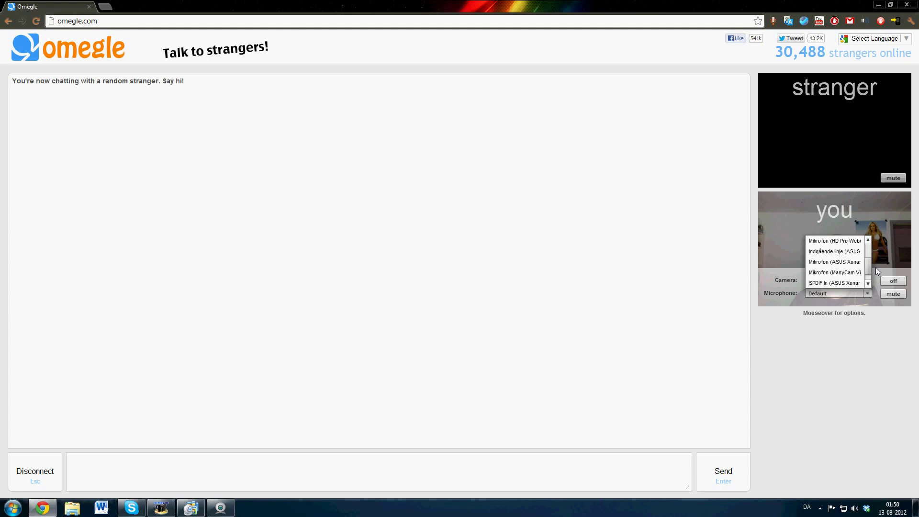
pyautogui.click(851, 273)
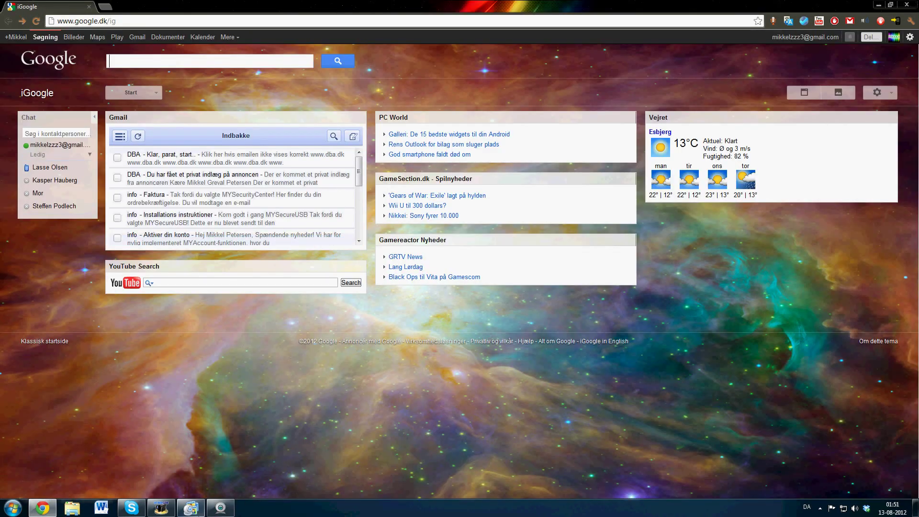
# Bring ManyCam to the front and reposition it at the left of the screen
pyautogui.click(191, 508)
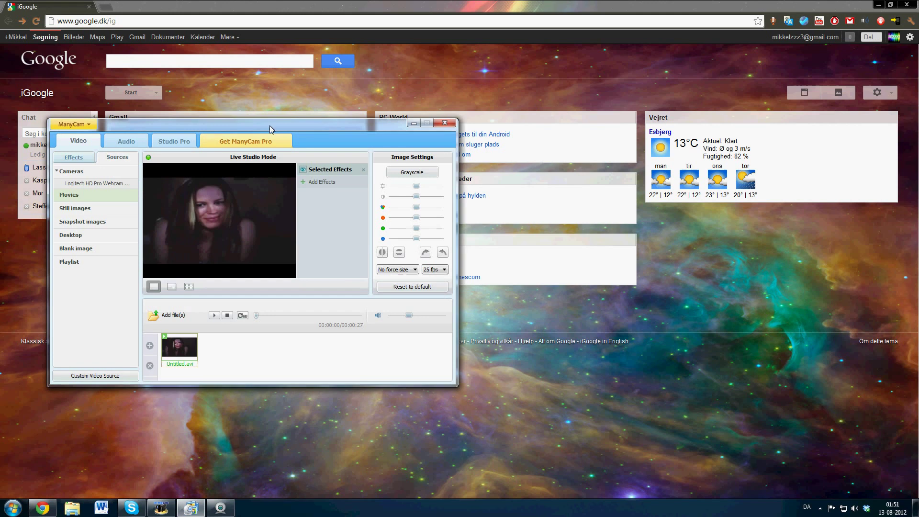
pyautogui.moveTo(271, 127); pyautogui.dragTo(359, 118)
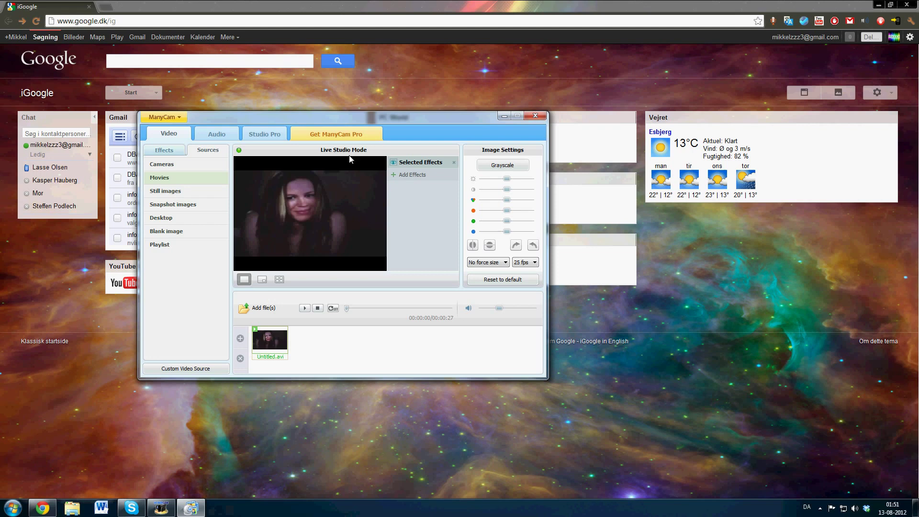
pyautogui.moveTo(386, 118); pyautogui.dragTo(300, 142)
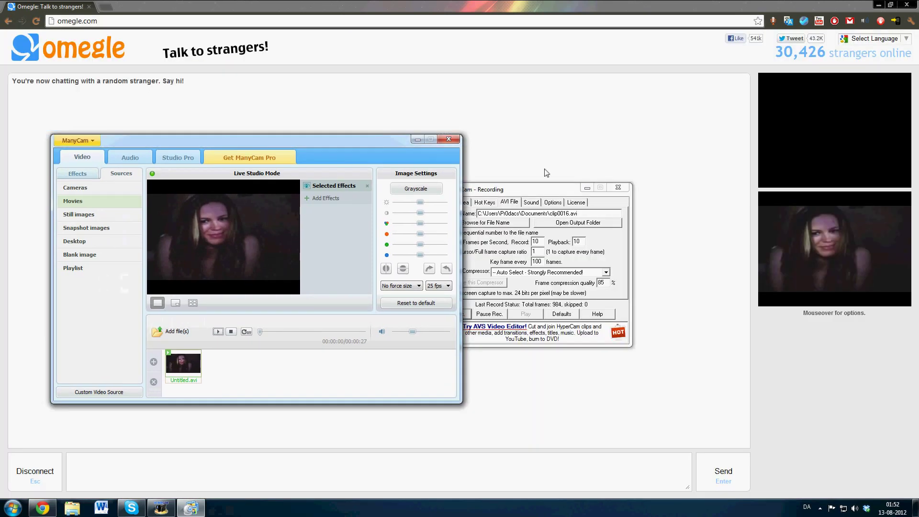
# Minimise ManyCam to check your own video on the Omegle page
pyautogui.click(587, 187)
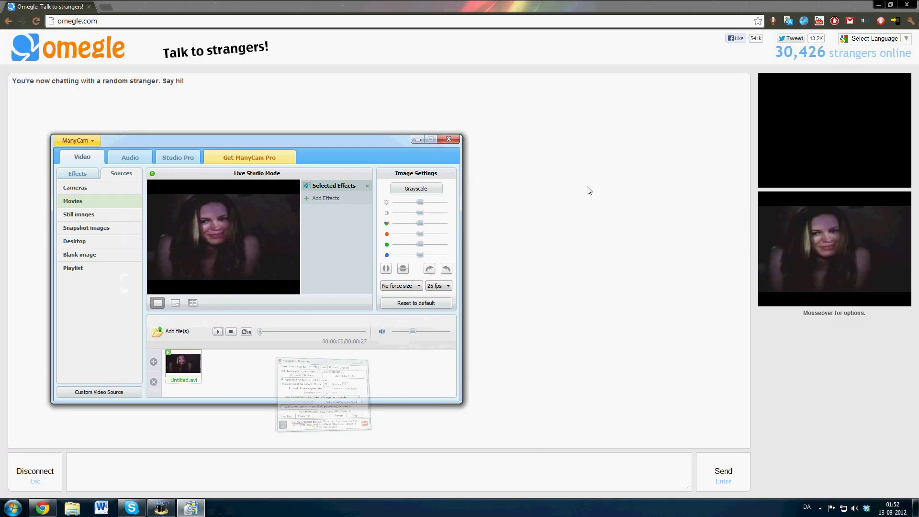
pyautogui.click(416, 139)
pyautogui.moveTo(829, 231)
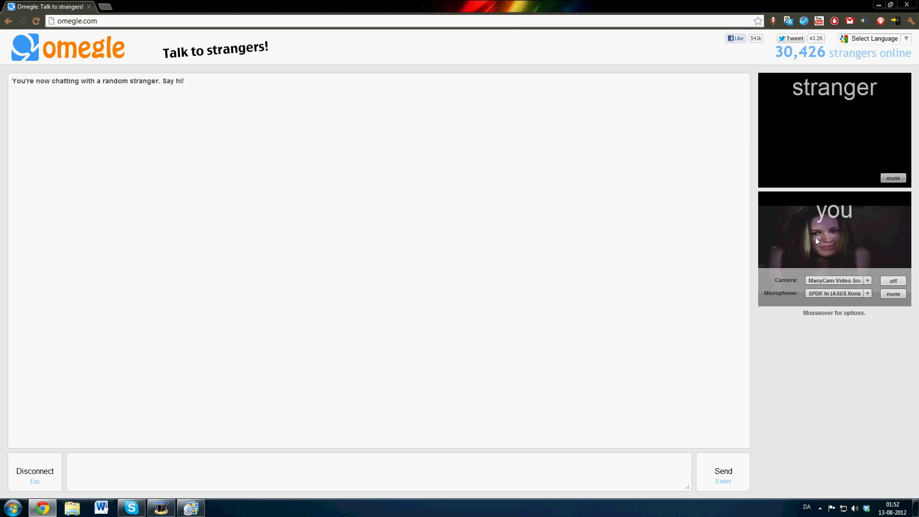
# Restore ManyCam and play the Untitled.avi movie as the webcam feed
pyautogui.click(202, 502)
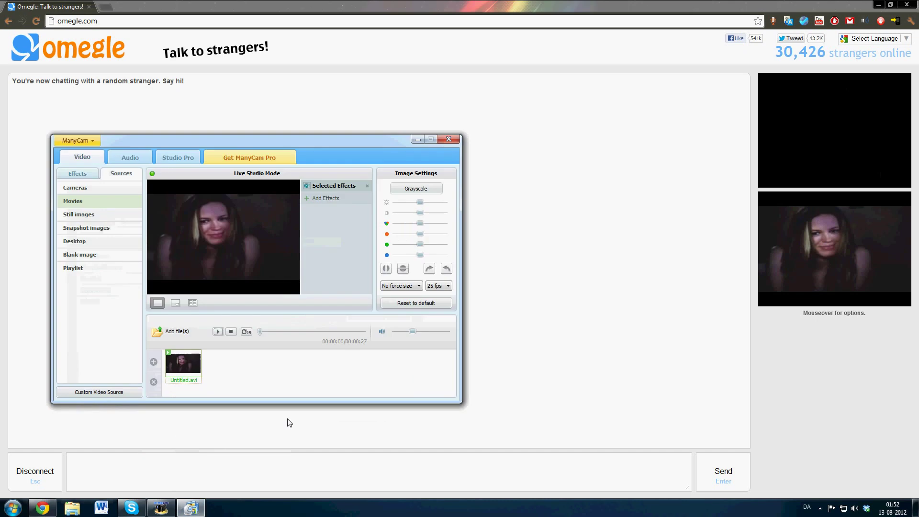
pyautogui.click(218, 332)
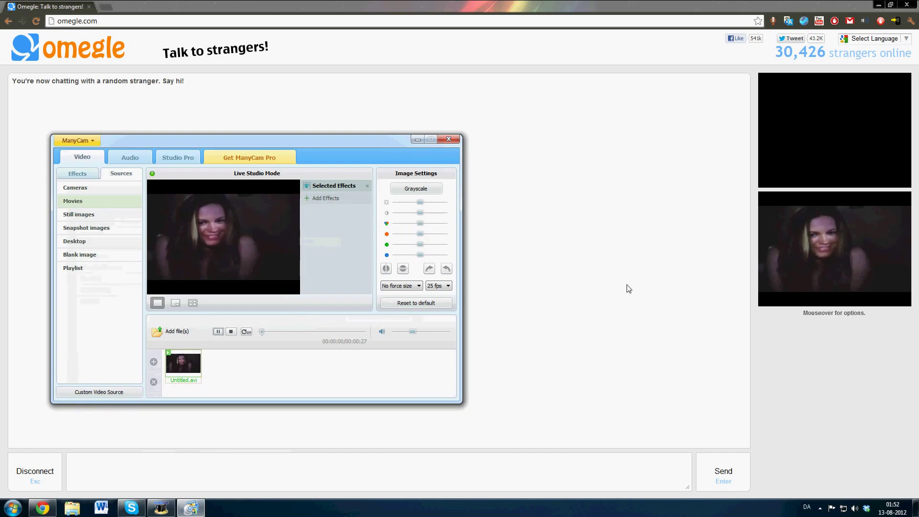
pyautogui.moveTo(811, 257)
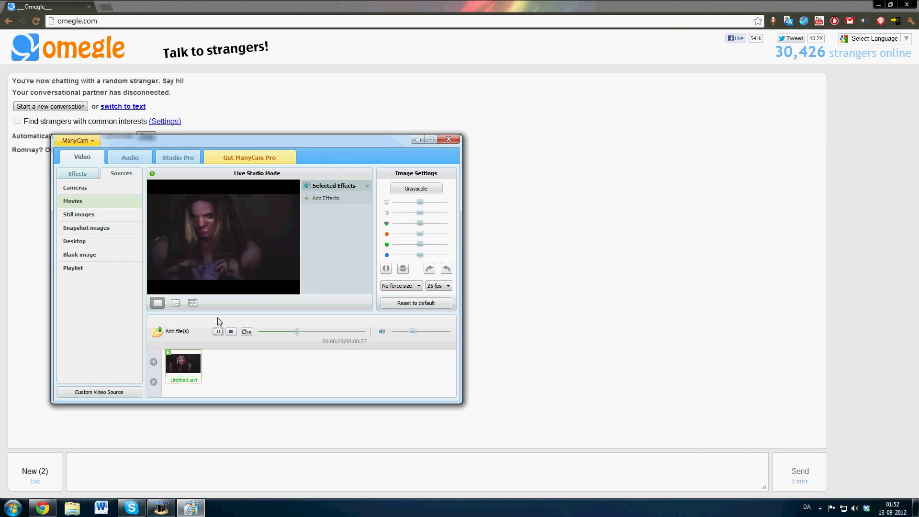
# Restart the Untitled.avi movie from the beginning in ManyCam's player
pyautogui.click(231, 331)
pyautogui.click(218, 331)
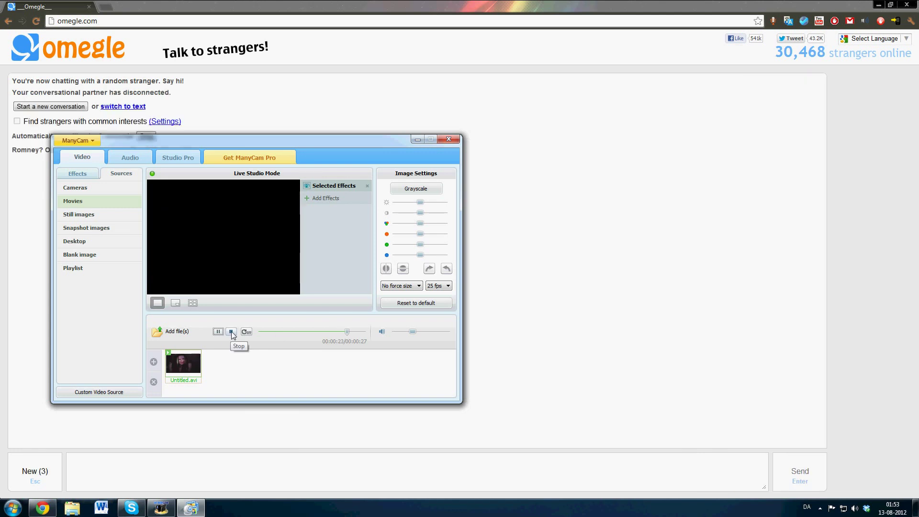
# Stop the movie, show the desktop, and move ManyCam toward the screen centre
pyautogui.click(231, 332)
pyautogui.press('super+d')
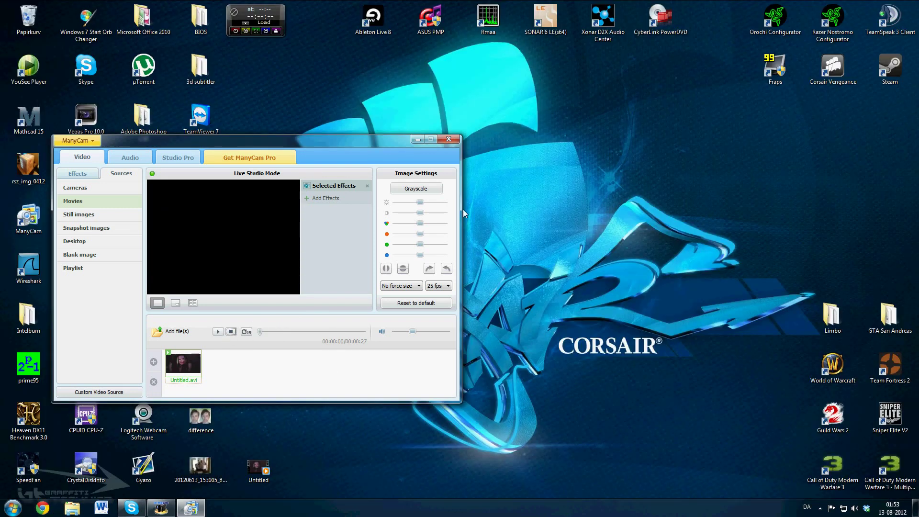
pyautogui.moveTo(307, 141); pyautogui.dragTo(450, 85)
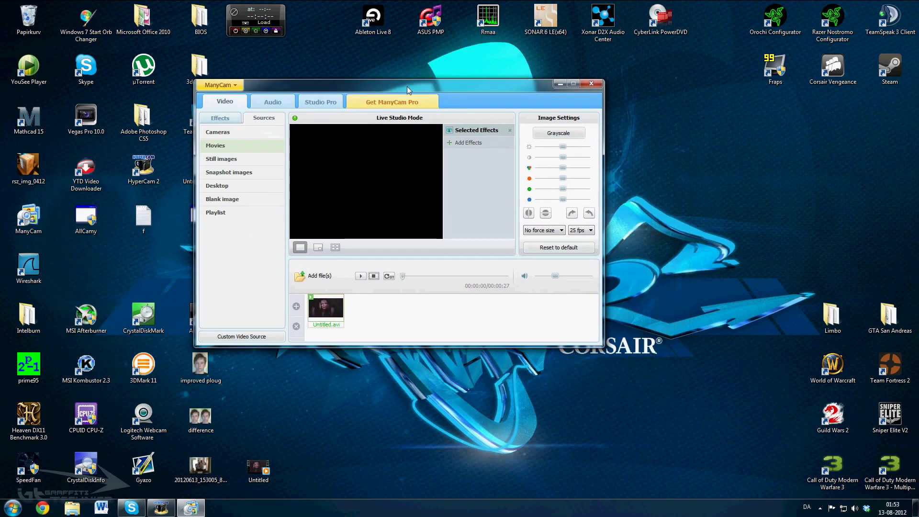
# Add rsz_img_0412 as a file in the Still images source and centre the window
pyautogui.click(219, 137)
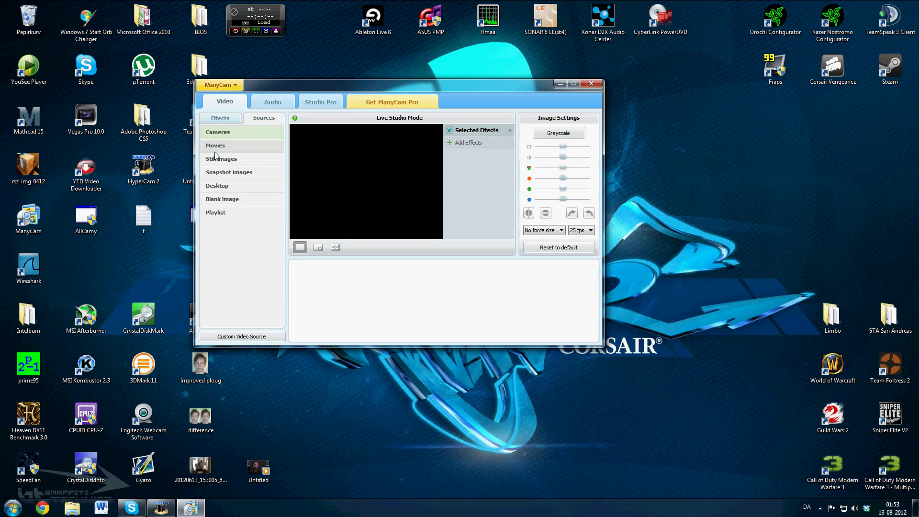
pyautogui.click(215, 151)
pyautogui.click(333, 277)
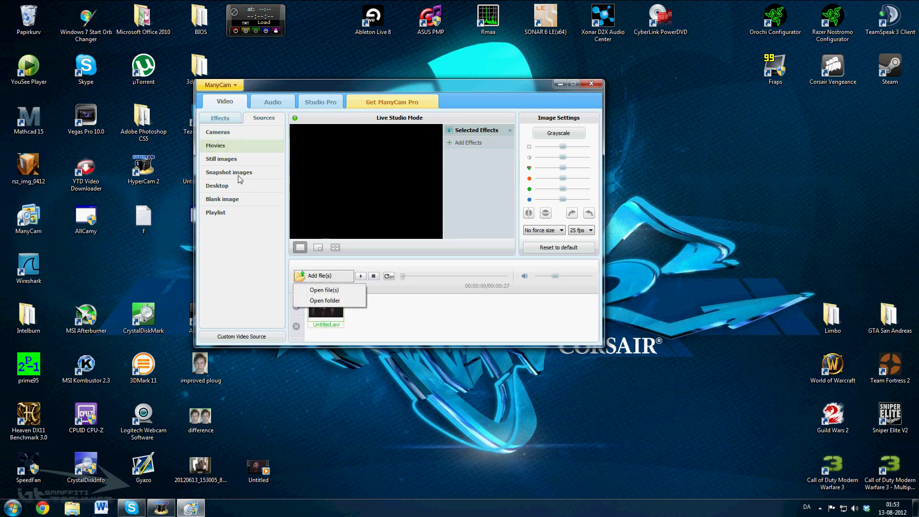
pyautogui.click(225, 159)
pyautogui.click(317, 276)
pyautogui.click(324, 289)
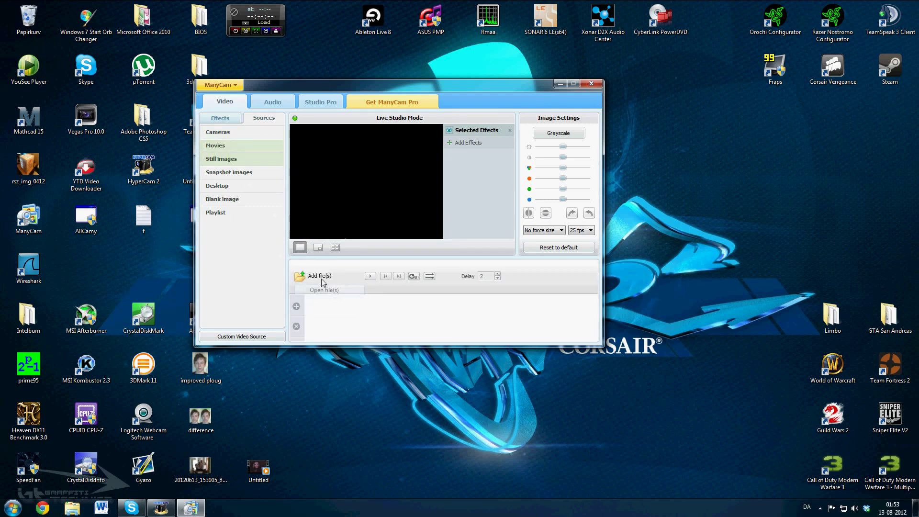
pyautogui.moveTo(459, 158); pyautogui.dragTo(483, 253)
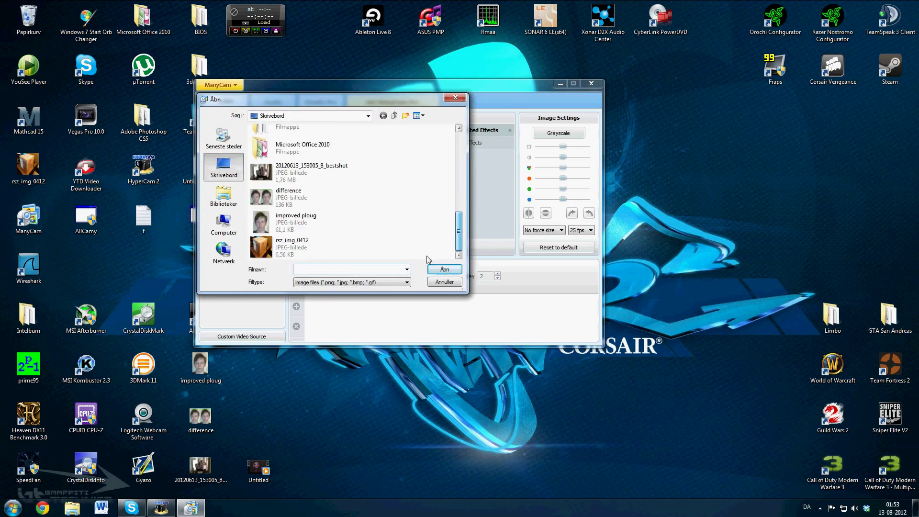
pyautogui.doubleClick(292, 244)
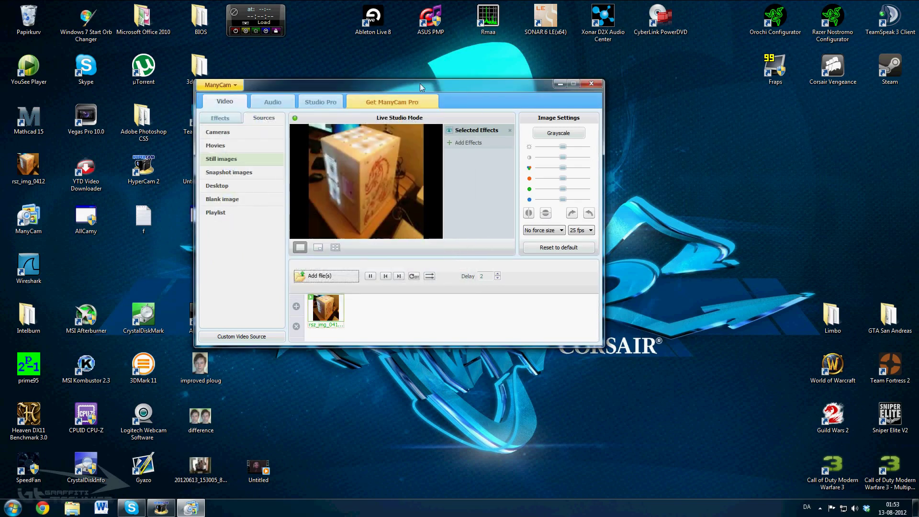
pyautogui.moveTo(432, 88); pyautogui.dragTo(453, 116)
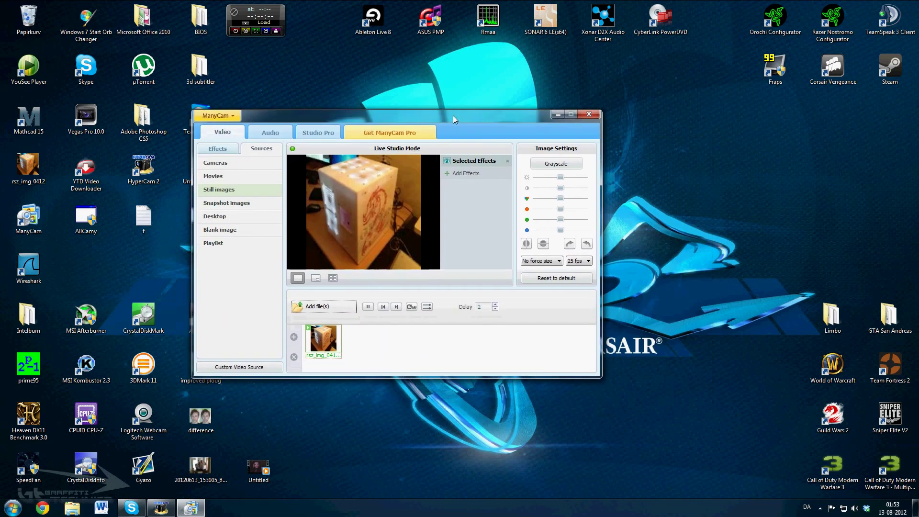